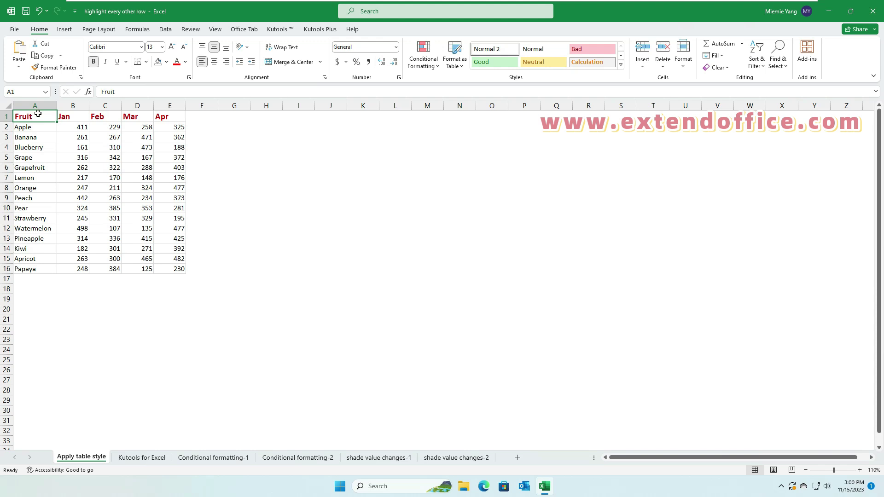
# Format the range A1:E16 as a table with headers, using the green style from the first row of Medium styles.
pyautogui.moveTo(37, 116)
pyautogui.mouseDown()
pyautogui.moveTo(139, 166)
pyautogui.moveTo(178, 269)
pyautogui.mouseUp()
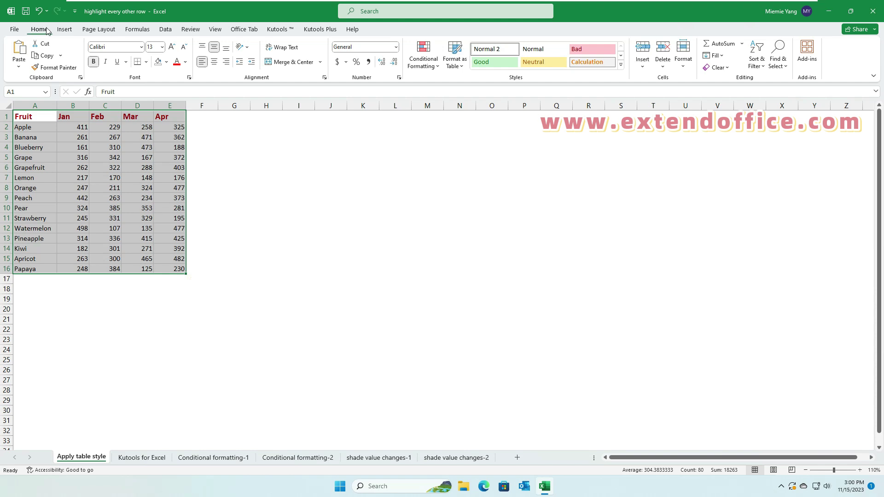
pyautogui.click(462, 69)
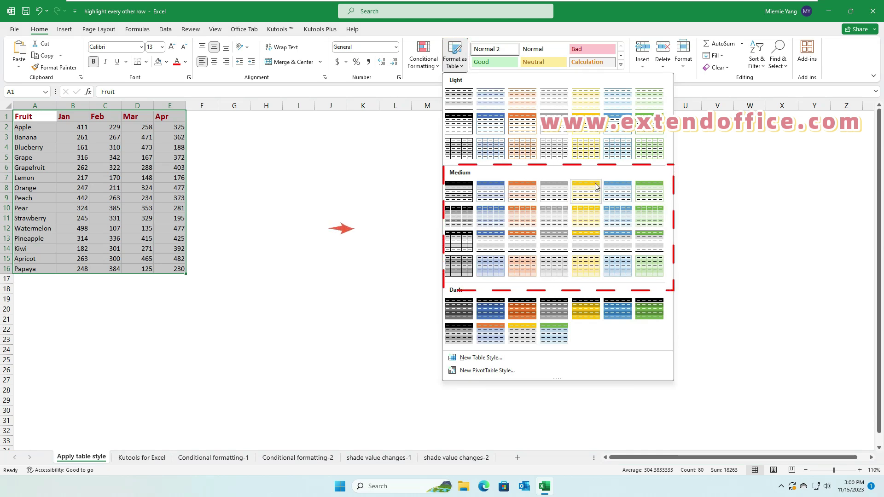
pyautogui.click(648, 195)
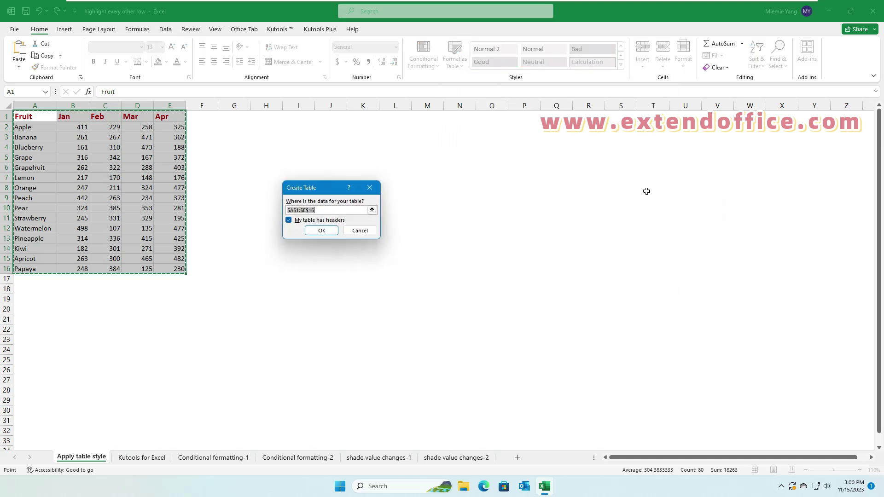
pyautogui.click(324, 232)
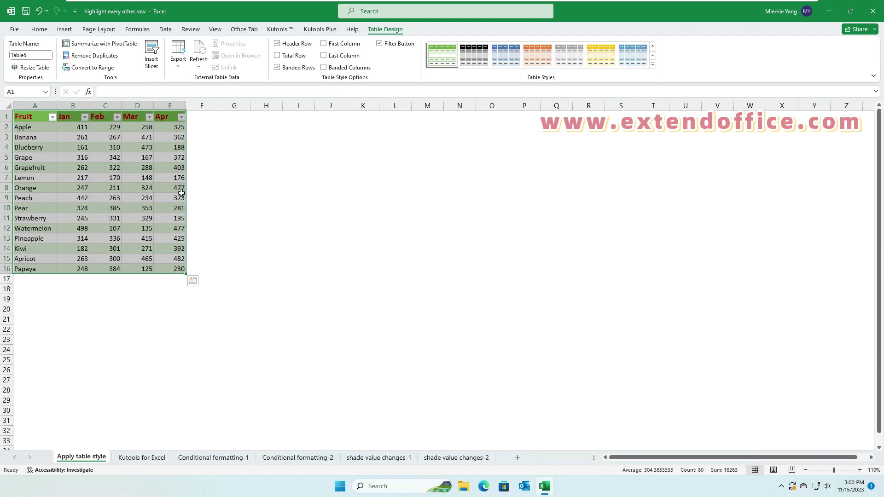
# Insert a blank row above the Lemon row in the table.
pyautogui.rightClick(8, 178)
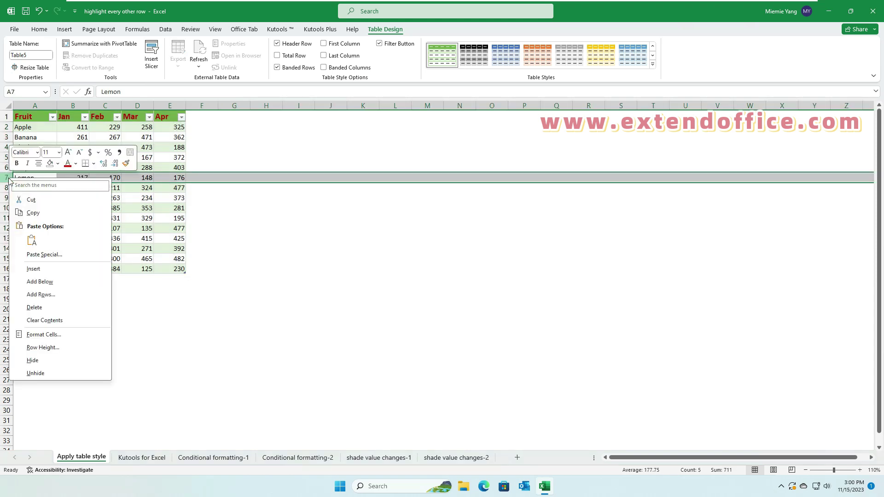
pyautogui.click(33, 268)
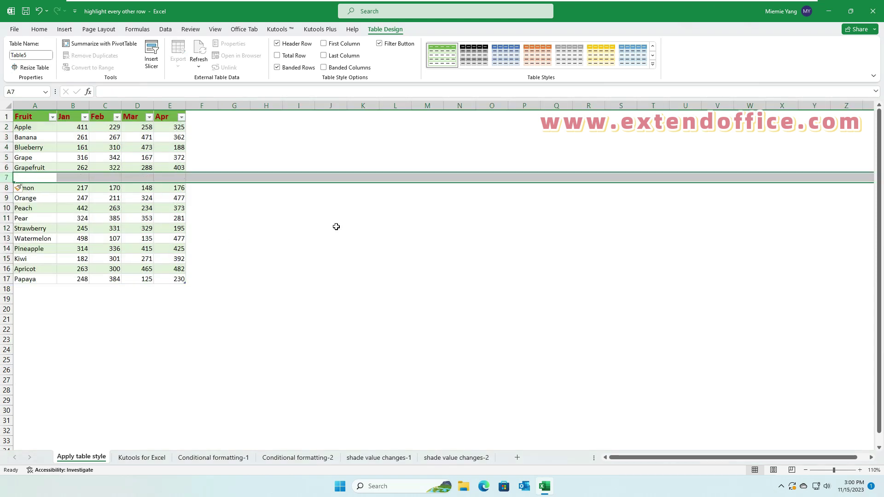
pyautogui.click(302, 206)
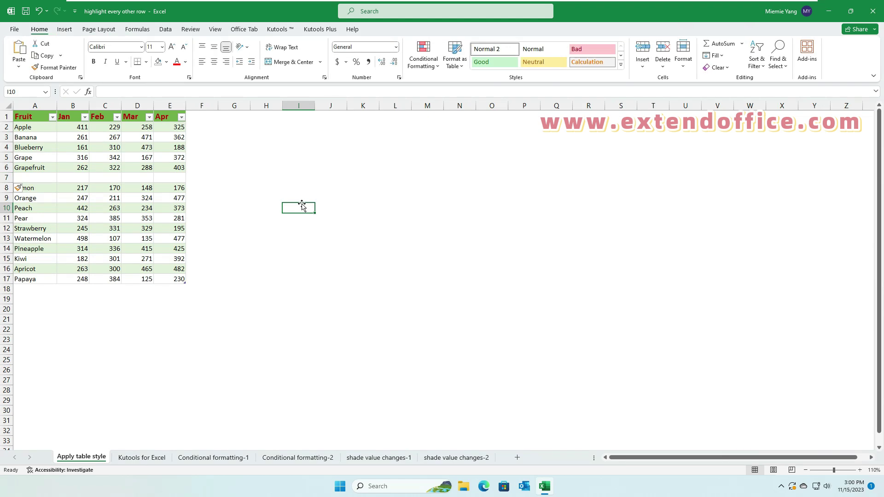
# Delete the blank row 7 from the table.
pyautogui.rightClick(7, 177)
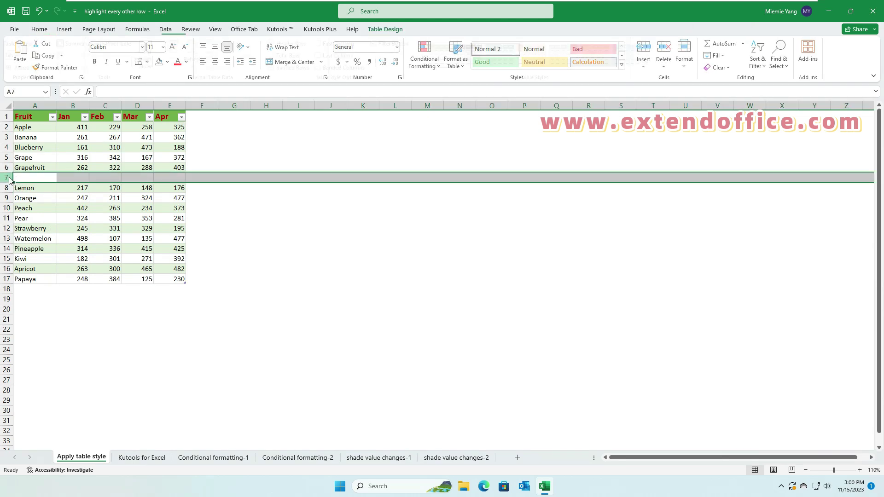
pyautogui.click(44, 306)
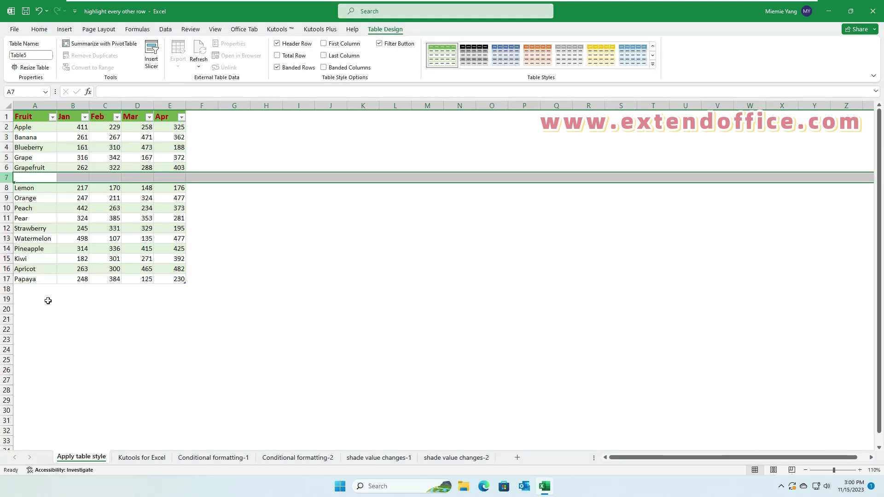
pyautogui.click(273, 177)
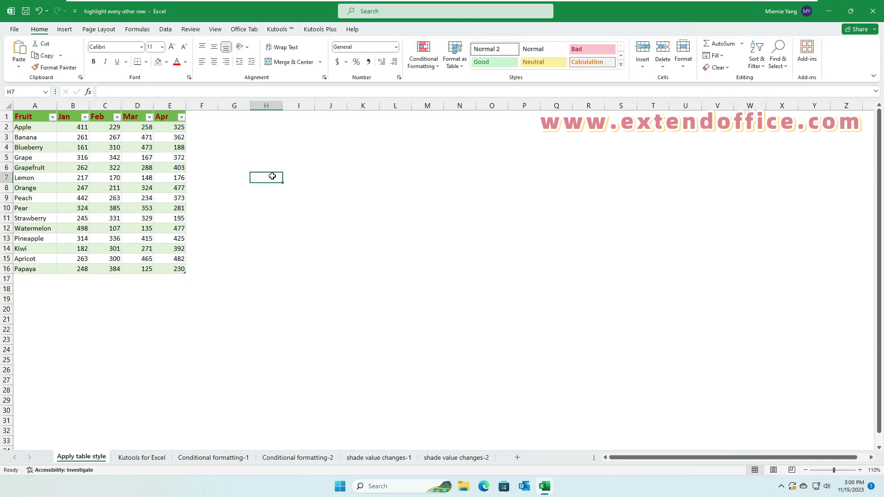
# Turn off banded rows for the fruit table and turn on banded columns instead.
pyautogui.click(35, 116)
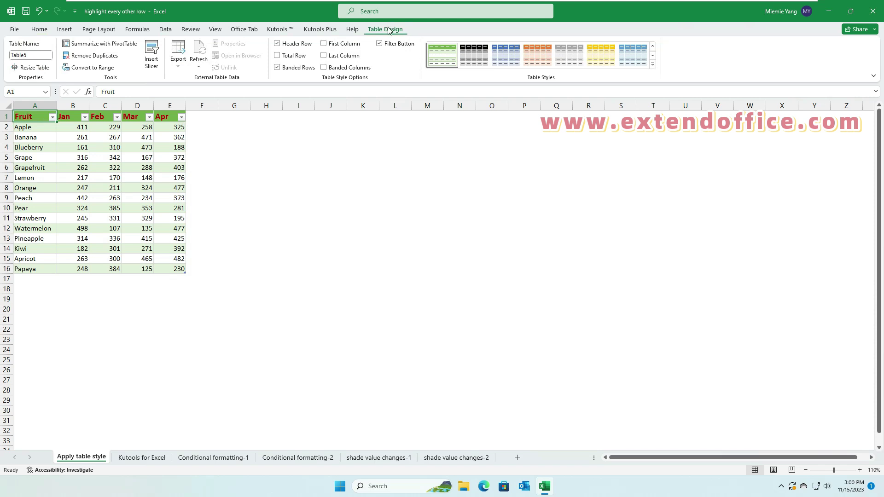
pyautogui.click(278, 68)
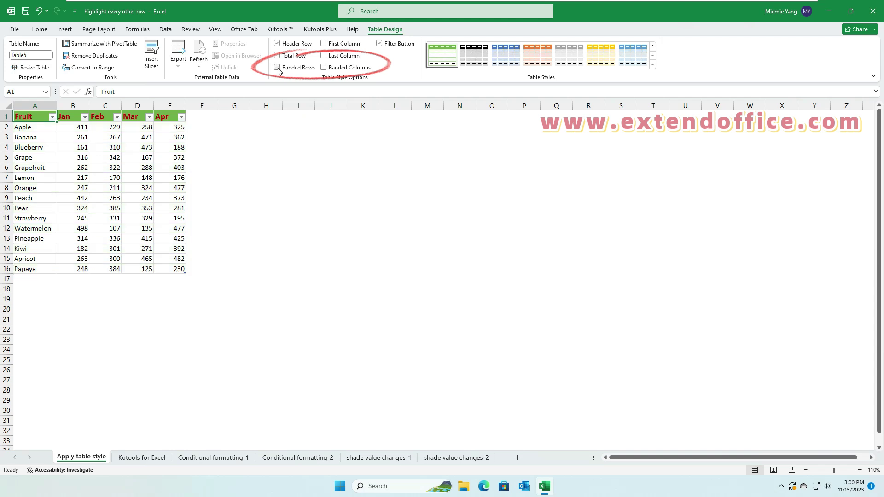
pyautogui.click(324, 68)
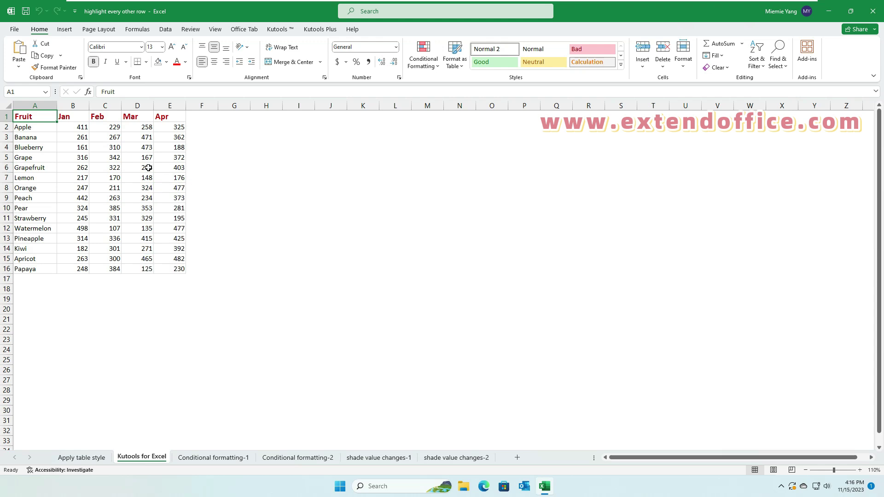
# Shade alternate rows of A1:E16 in MoneyGreen at an interval of 1 with Kutools Alternate Row / Column Shading, using the Conditional formatting method.
pyautogui.moveTo(27, 117); pyautogui.dragTo(168, 268)
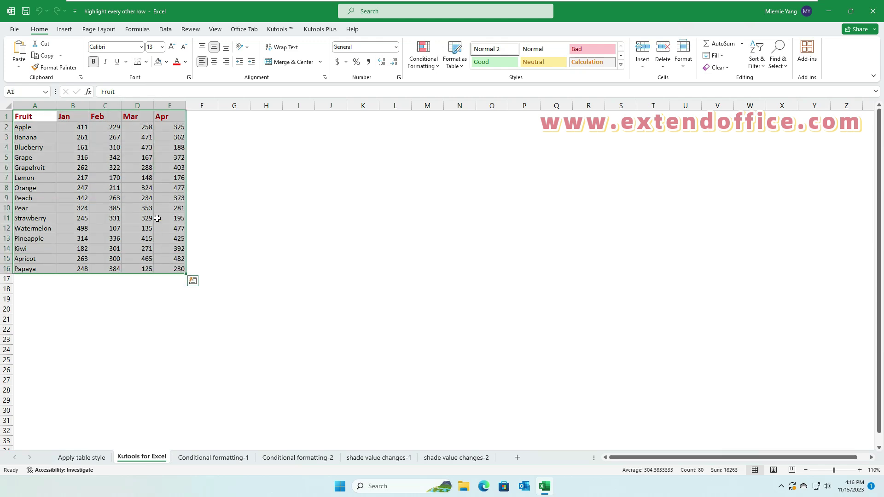
pyautogui.click(277, 31)
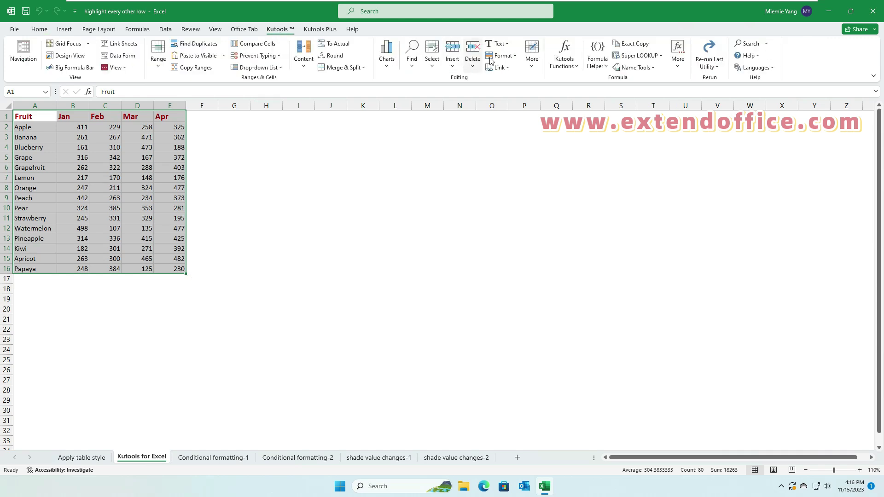
pyautogui.click(514, 56)
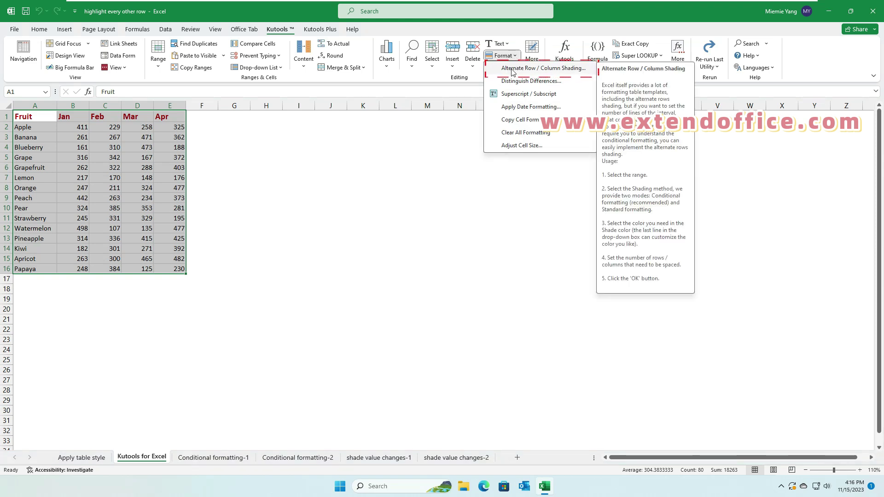
pyautogui.click(547, 69)
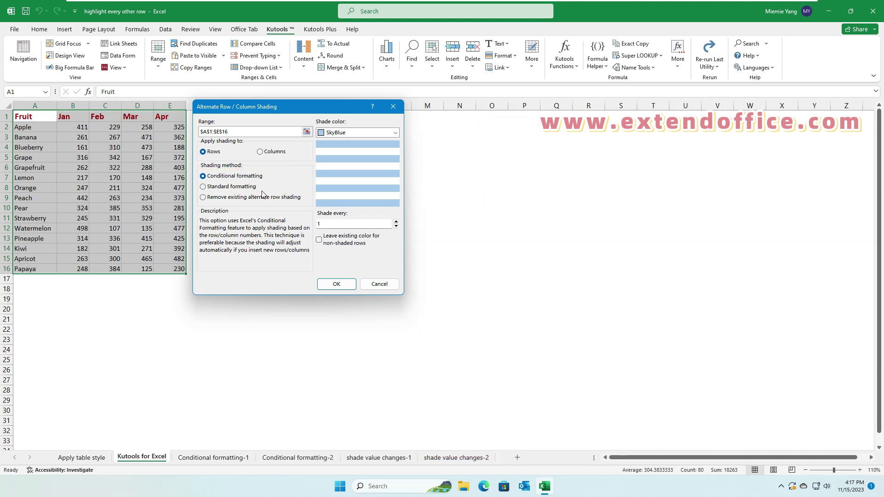
pyautogui.click(395, 133)
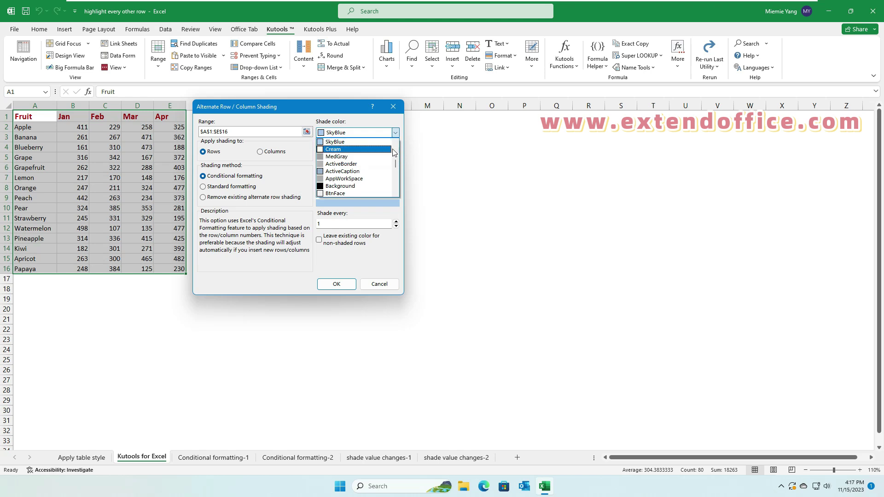
pyautogui.scroll(1, 394, 174)
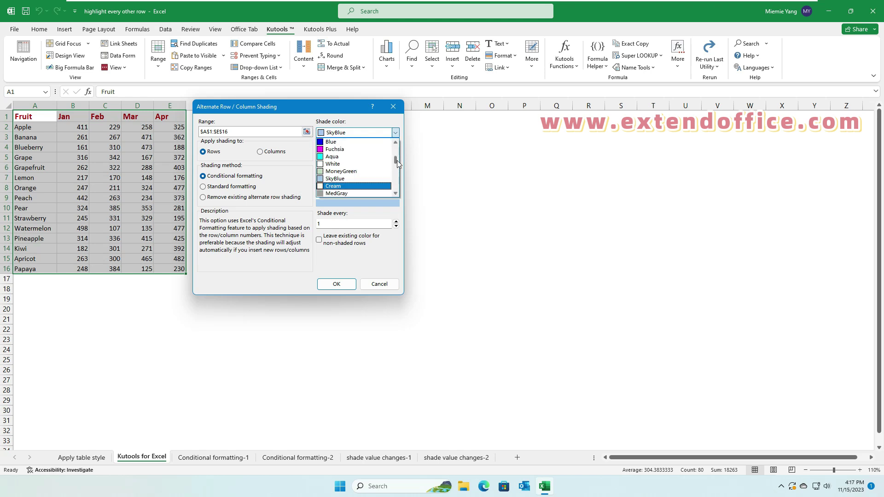
pyautogui.click(355, 174)
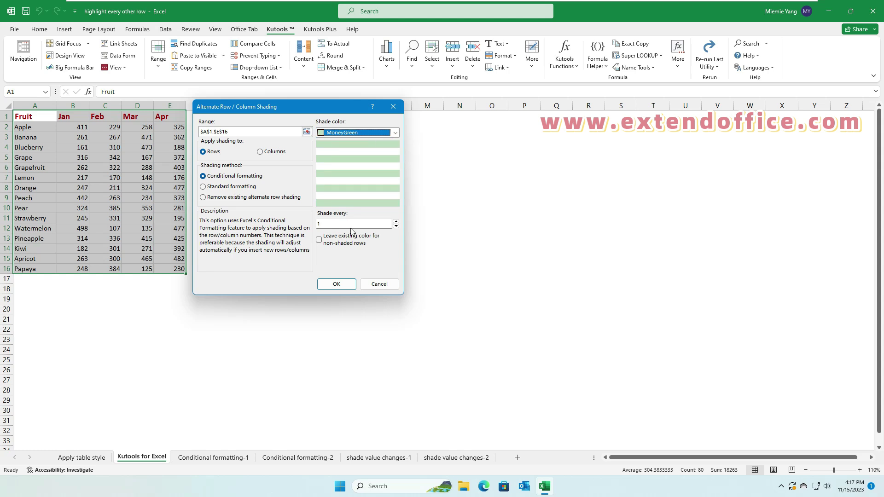
pyautogui.click(319, 224)
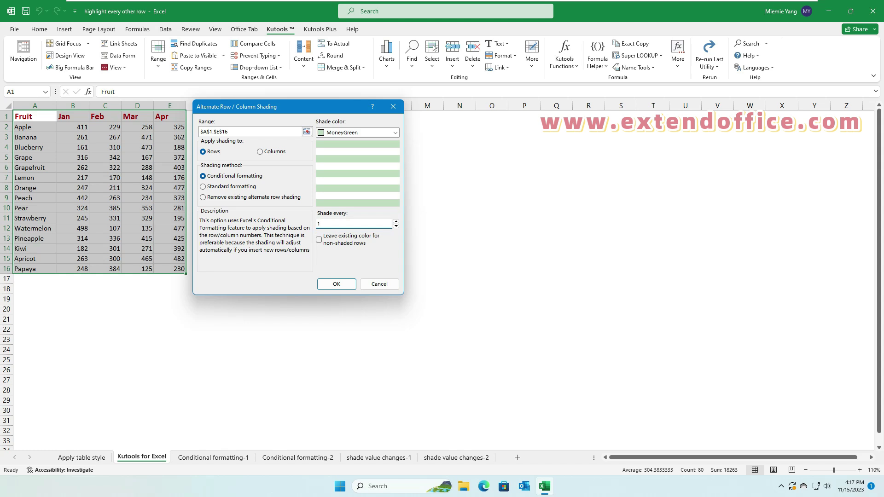
pyautogui.click(343, 285)
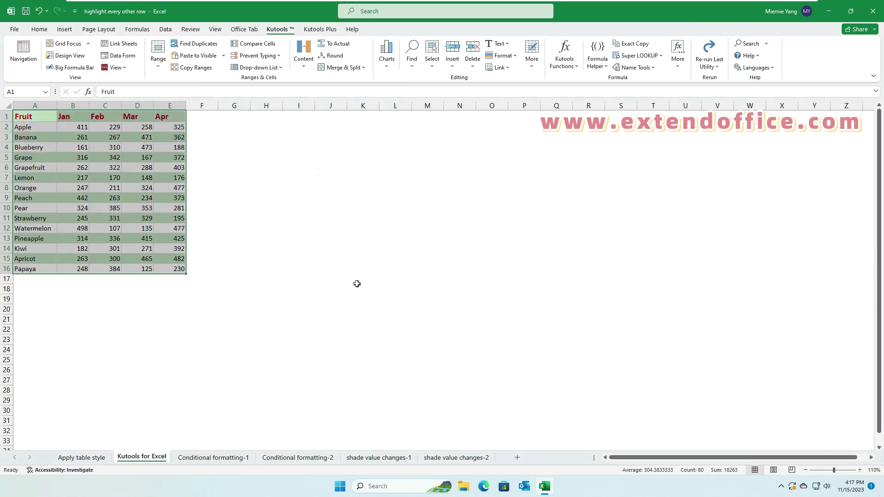
pyautogui.click(248, 154)
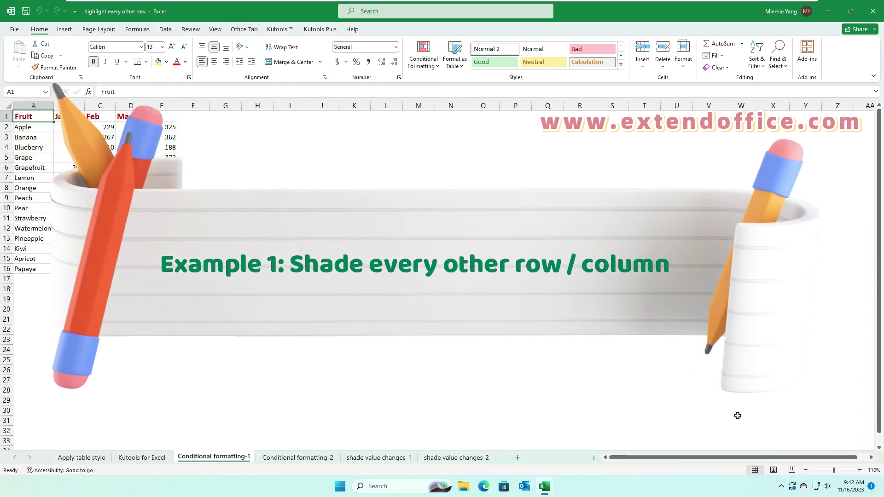
# Start a new formula-based conditional formatting rule for A1:E16 on the Conditional formatting-1 sheet with the formula =MOD(ROW(),2)=1.
pyautogui.moveTo(31, 121); pyautogui.dragTo(170, 269)
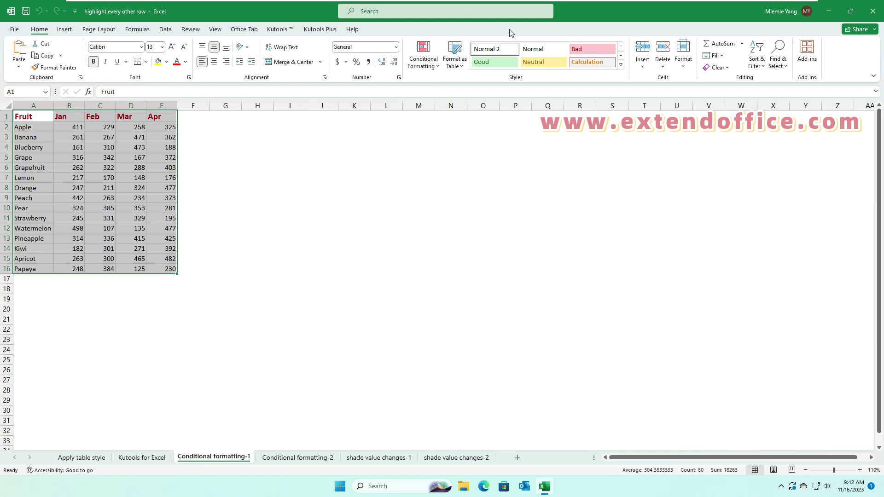
pyautogui.click(437, 68)
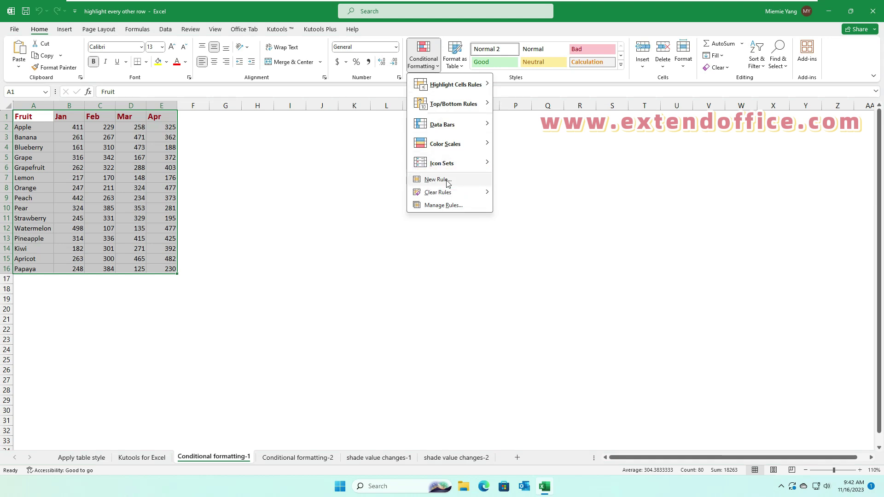
pyautogui.click(448, 183)
pyautogui.moveTo(277, 98); pyautogui.dragTo(314, 104)
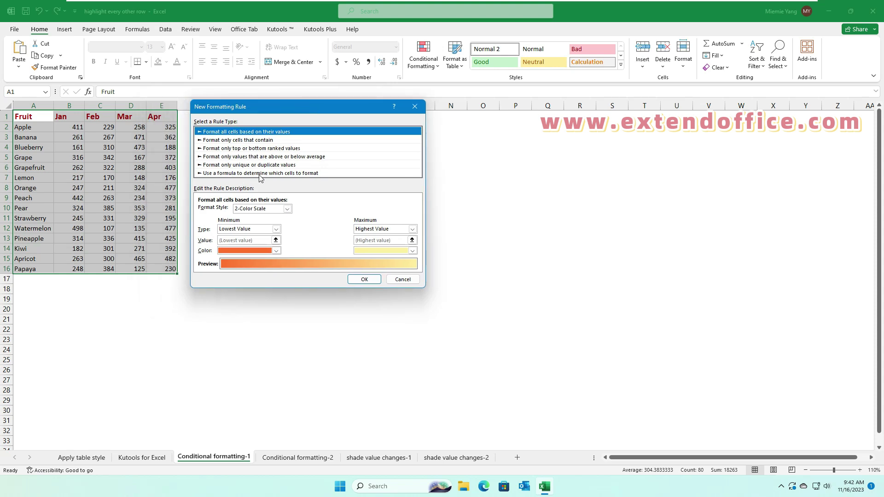
pyautogui.click(260, 174)
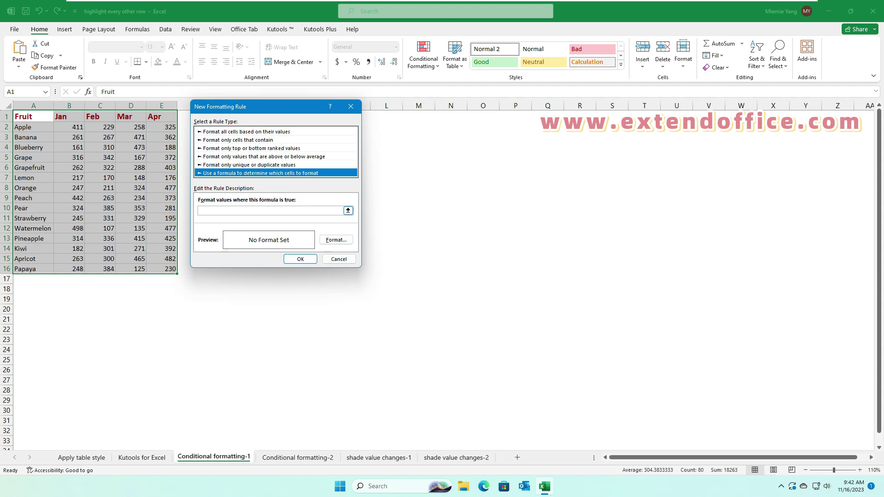
pyautogui.click(202, 210)
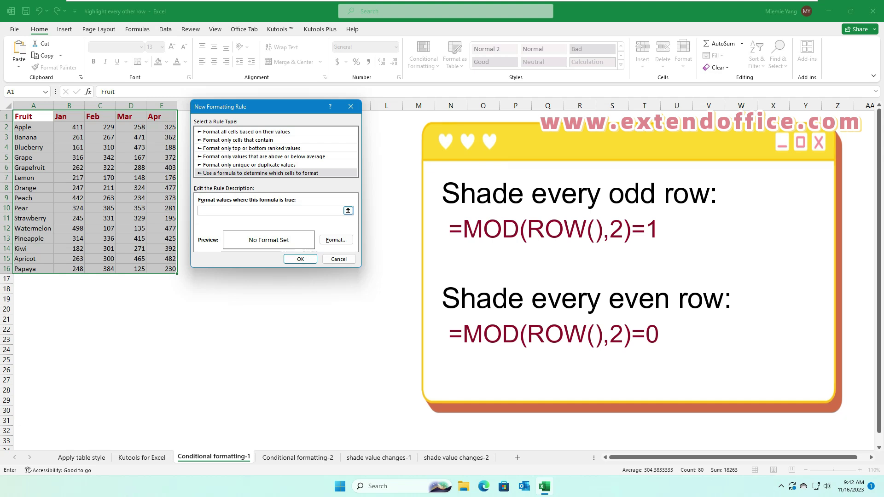
pyautogui.write('=MOD(ROW(),2)=1')
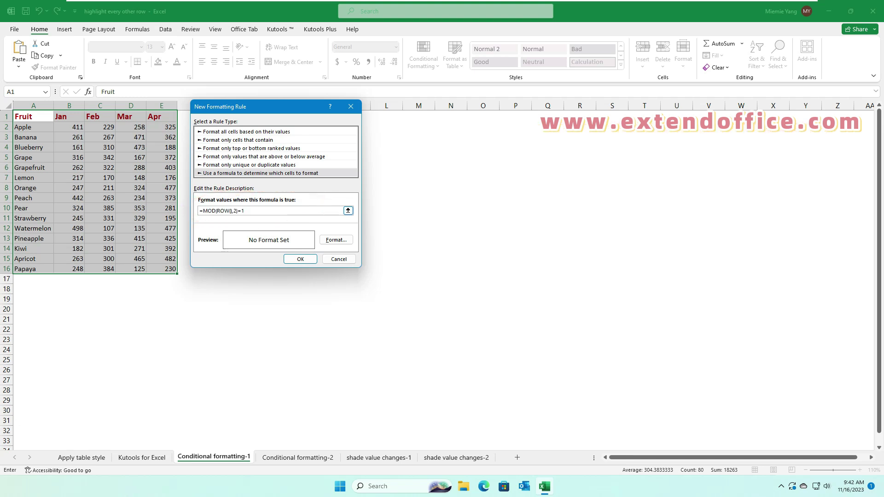
# Give the rule a light yellow background fill and apply it to the selected range.
pyautogui.click(336, 240)
pyautogui.moveTo(308, 60); pyautogui.dragTo(395, 112)
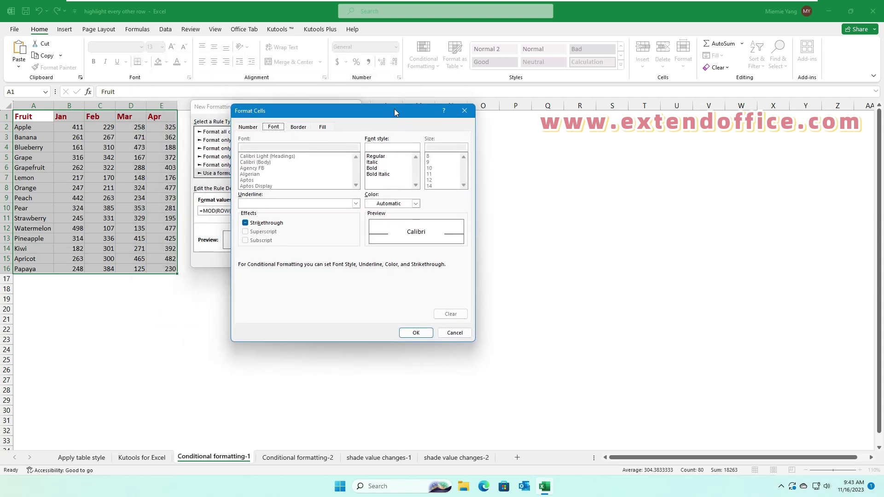
pyautogui.click(325, 127)
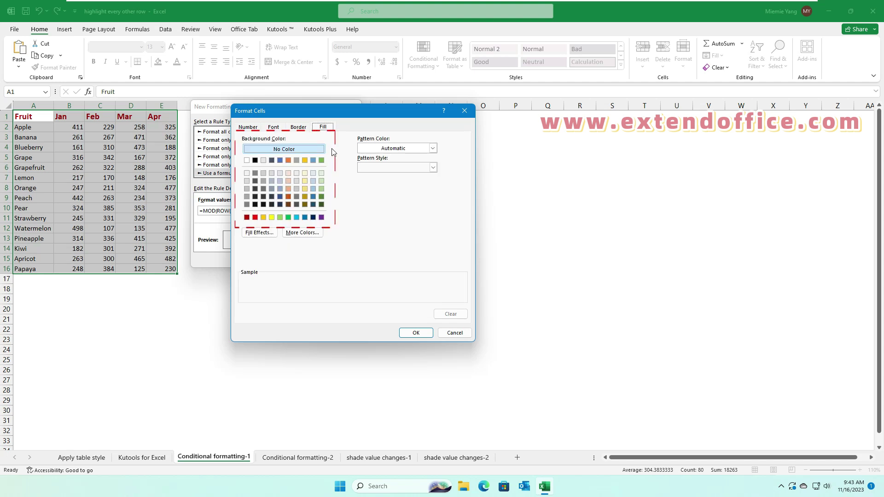
pyautogui.click(306, 173)
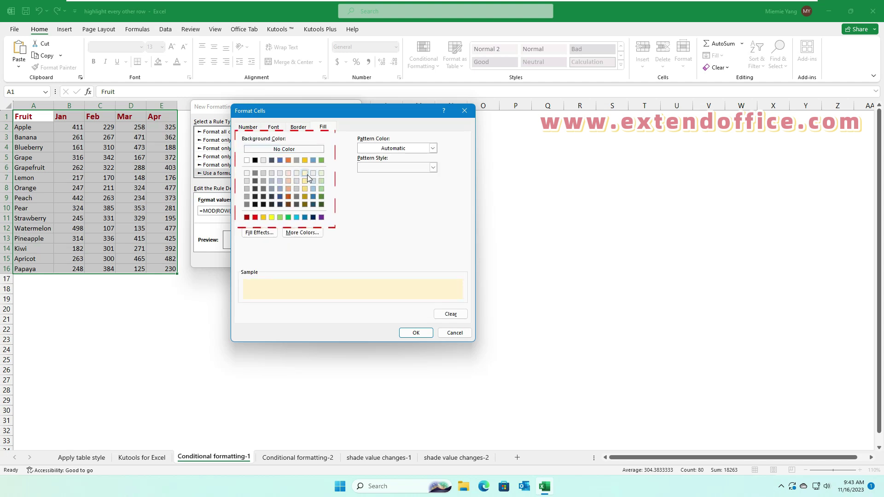
pyautogui.click(416, 333)
pyautogui.click(300, 259)
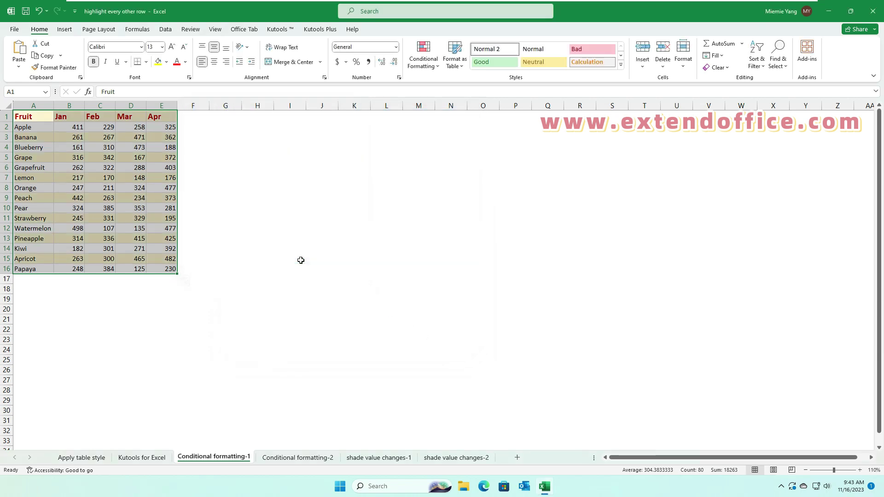
pyautogui.click(300, 259)
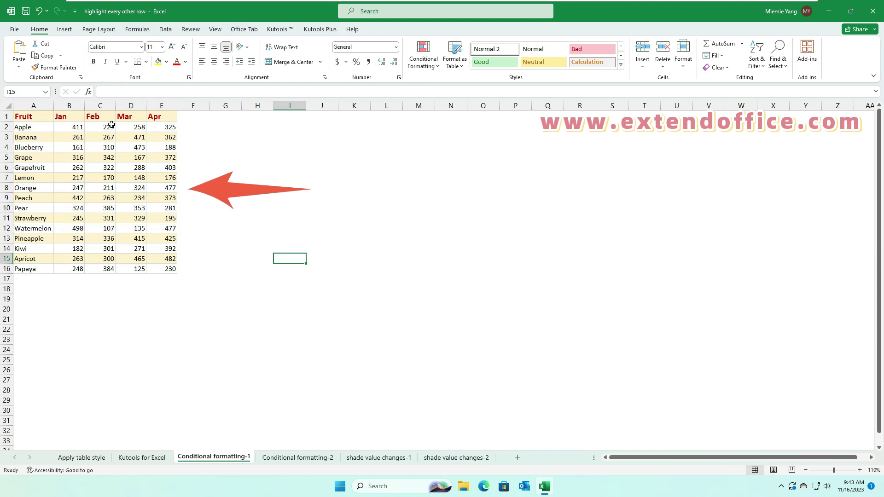
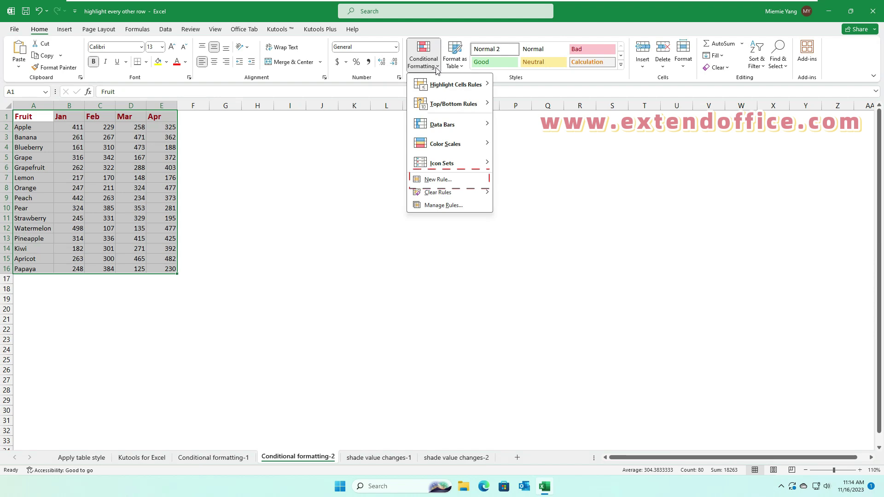
# Create a formula-based conditional formatting rule for A1:E16 on the Conditional formatting-2 sheet with the formula =ISODD(CEILING(ROW(),3)/3).
pyautogui.click(455, 183)
pyautogui.moveTo(227, 95); pyautogui.dragTo(253, 102)
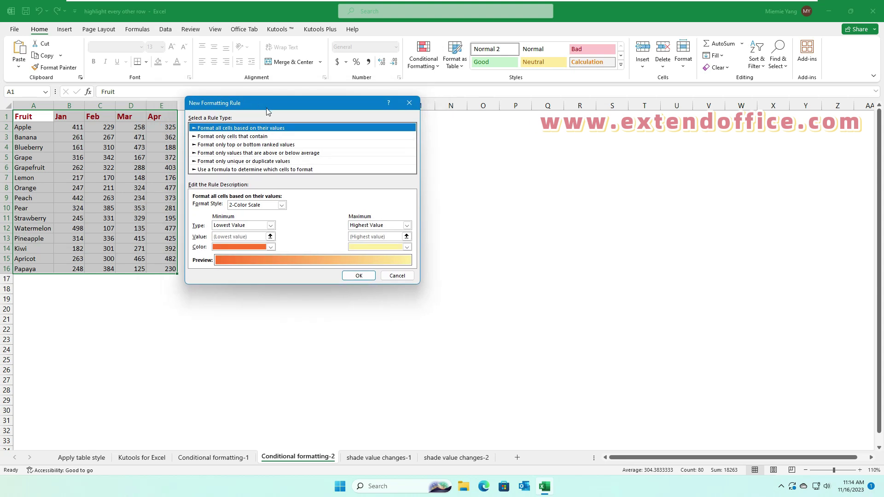
pyautogui.click(290, 171)
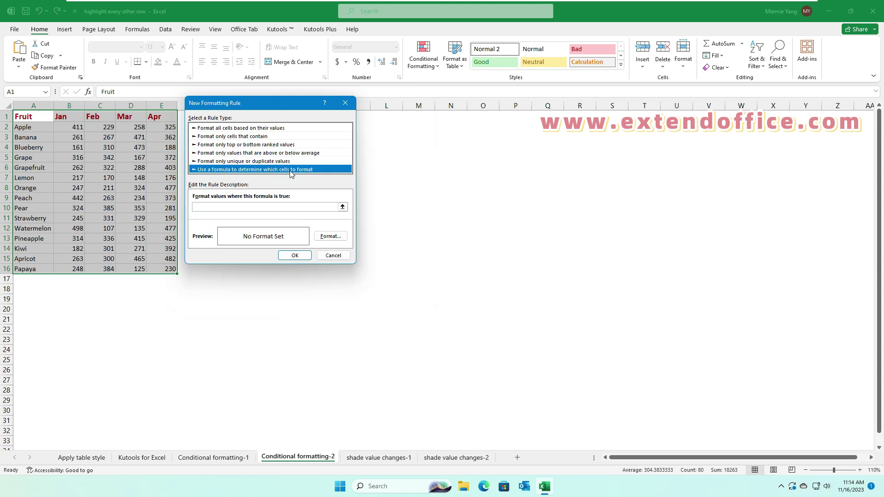
pyautogui.click(208, 207)
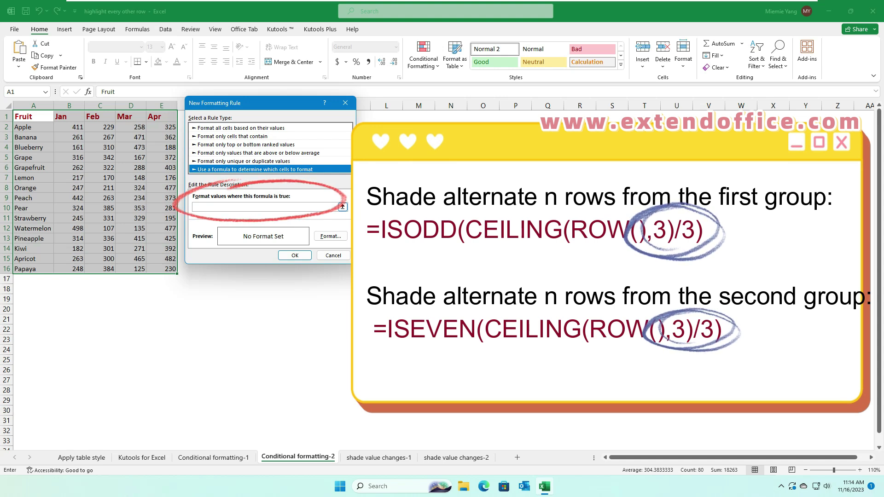
pyautogui.click(265, 207)
pyautogui.write('=ISODD(CEILING(ROW(),3)/3)')
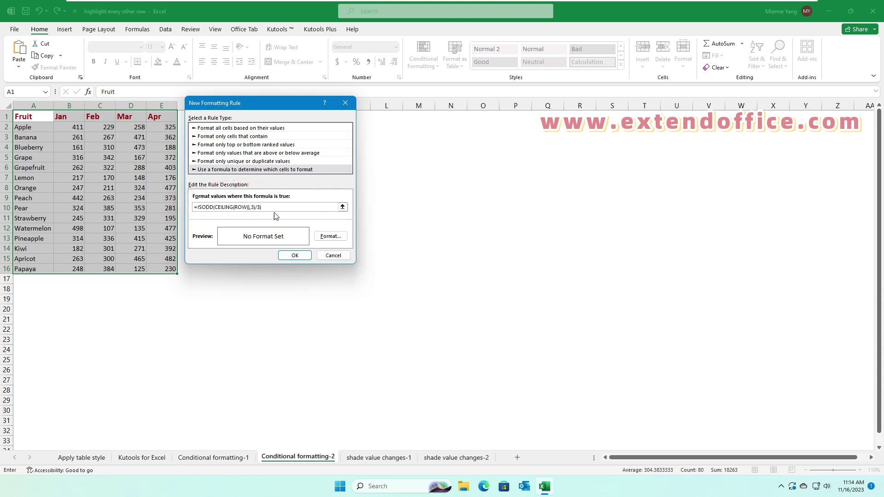
# Give the three-row group rule a light green background fill and apply it to the fruit table.
pyautogui.click(331, 237)
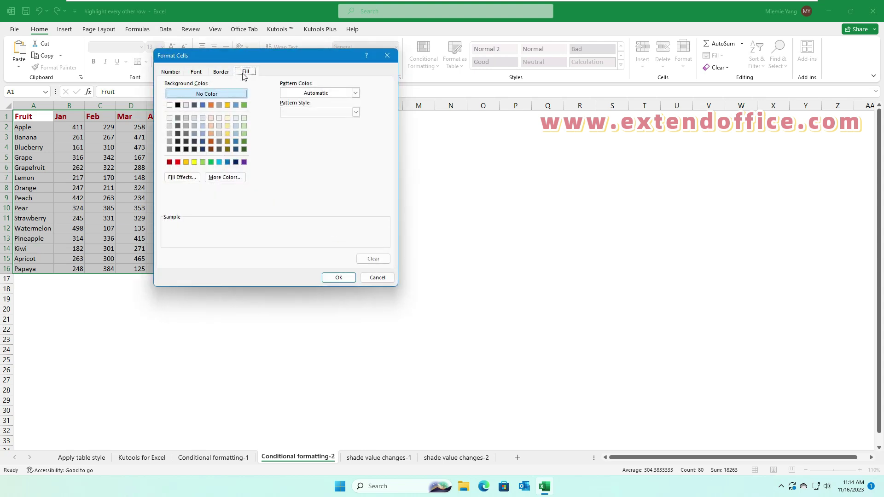
pyautogui.click(245, 119)
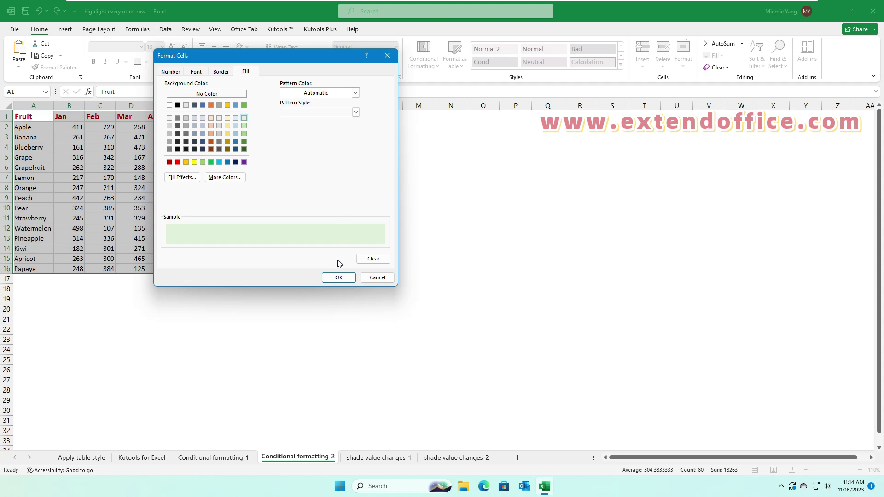
pyautogui.click(338, 278)
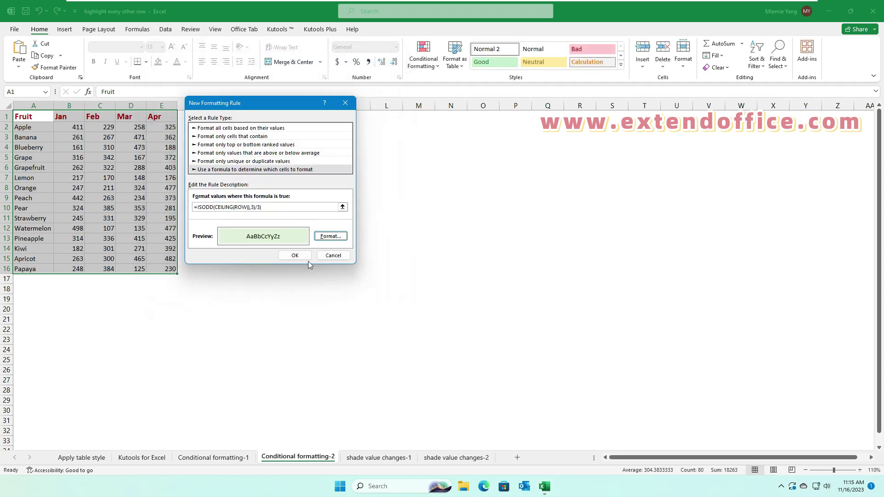
pyautogui.click(295, 256)
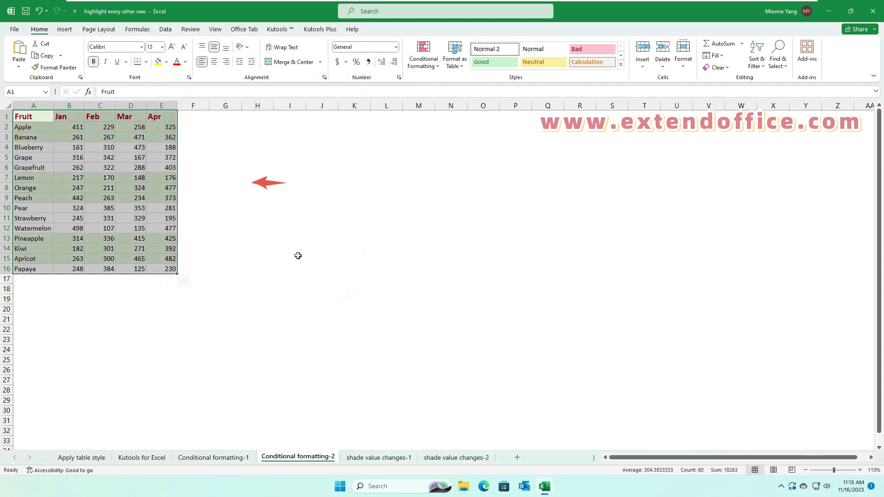
pyautogui.click(308, 253)
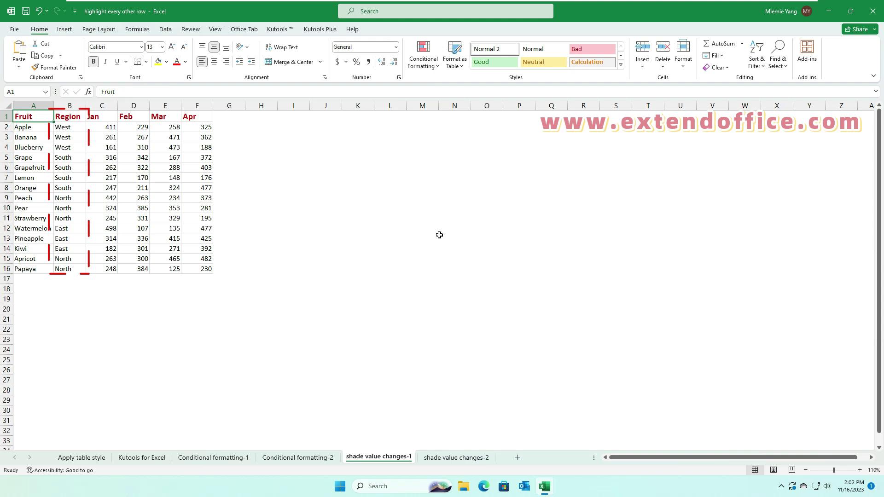
# Start a new conditional formatting rule for A2:F16 on the shade value changes-1 sheet, using the formula rule type.
pyautogui.moveTo(84, 128); pyautogui.dragTo(83, 268)
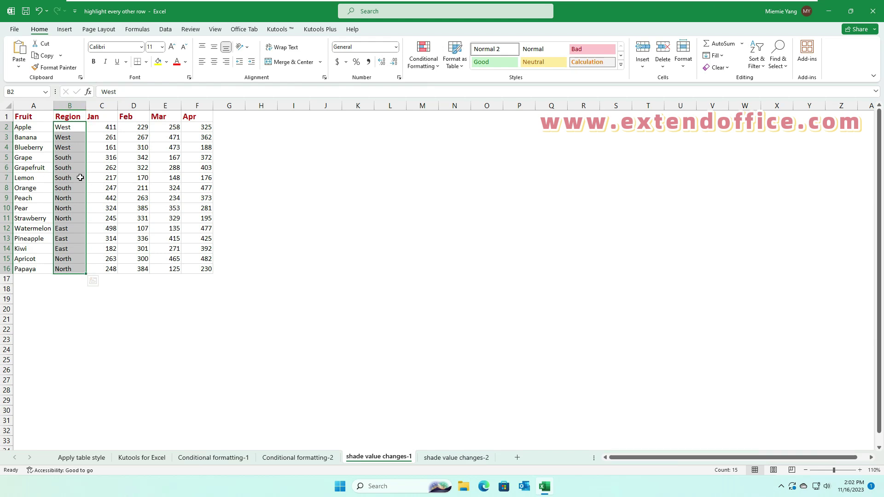
pyautogui.click(233, 182)
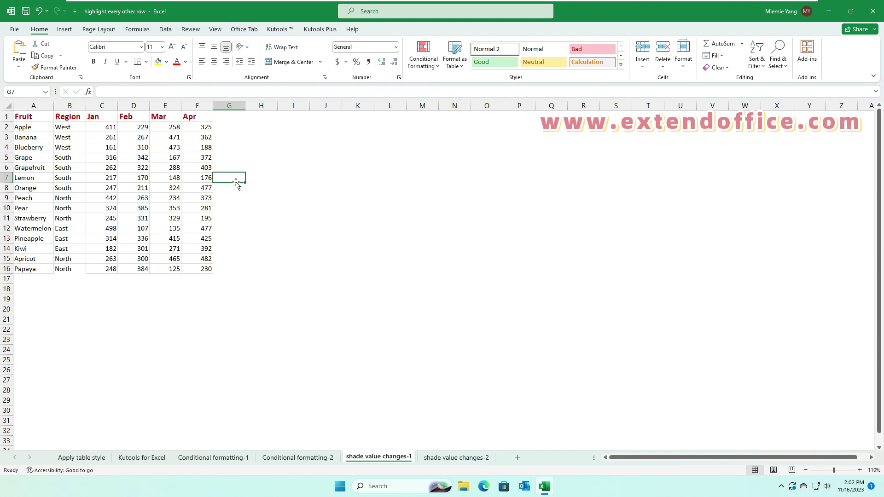
pyautogui.moveTo(32, 127); pyautogui.dragTo(193, 267)
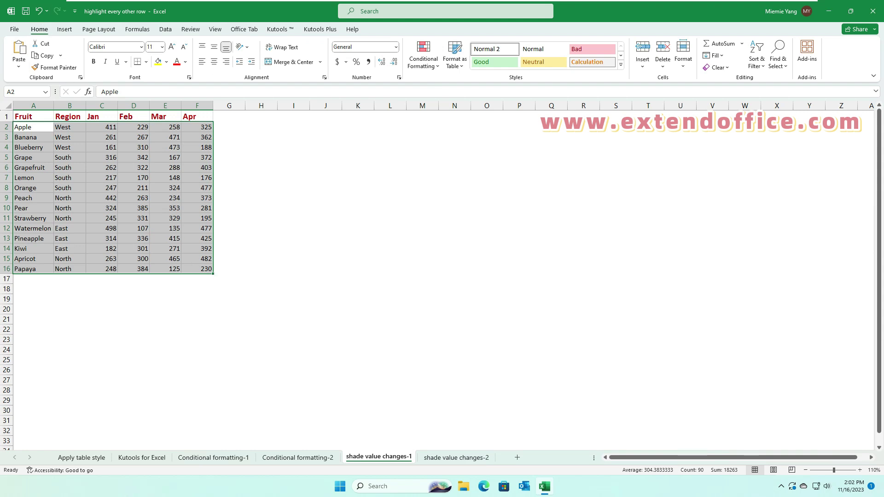
pyautogui.click(435, 69)
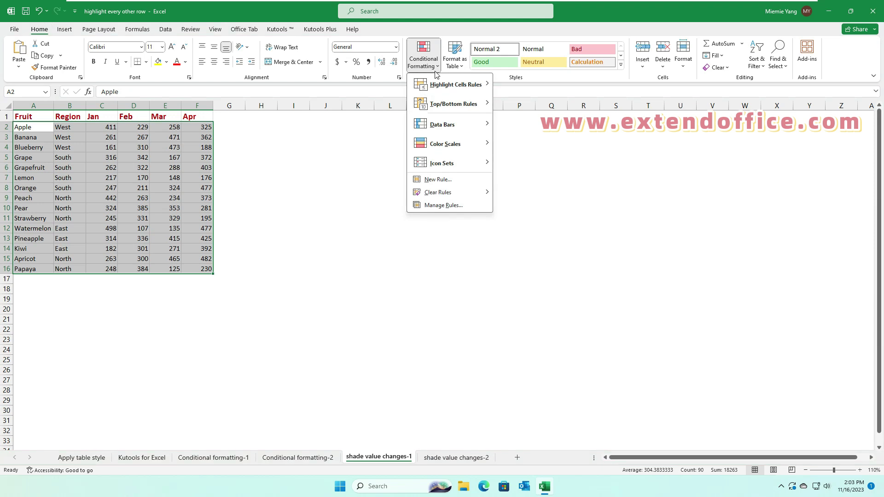
pyautogui.click(451, 180)
pyautogui.moveTo(312, 88); pyautogui.dragTo(376, 102)
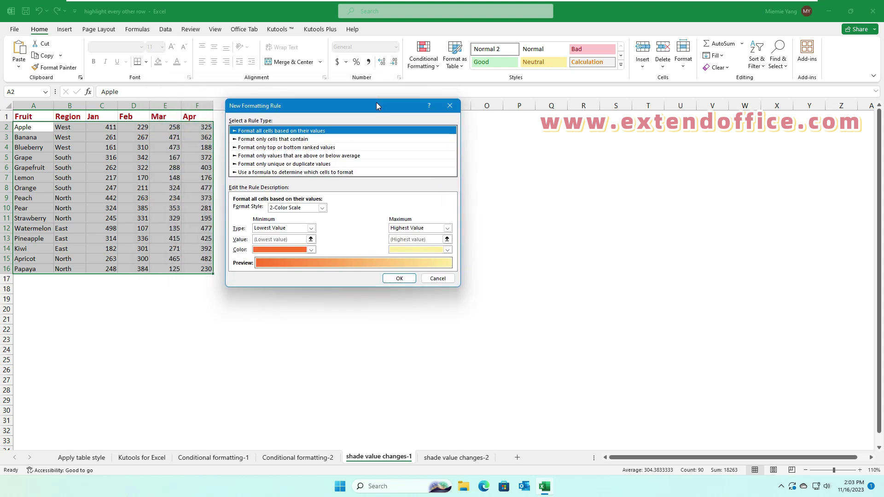
pyautogui.click(334, 173)
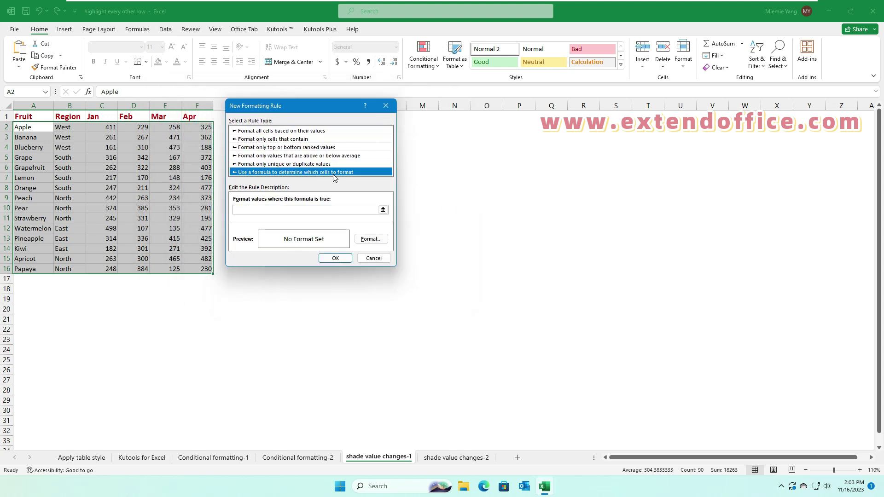